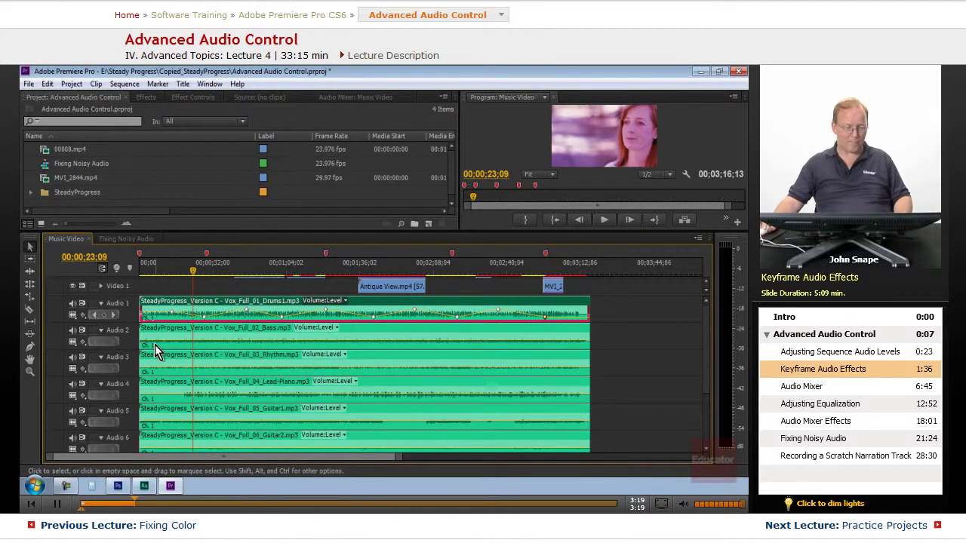
Mute the Audio 4 track output
{"action": "left_click", "coordinate": [72, 384]}
{"action": "scroll", "coordinate": [125, 420], "scroll_direction": "down", "scroll_amount": 3}
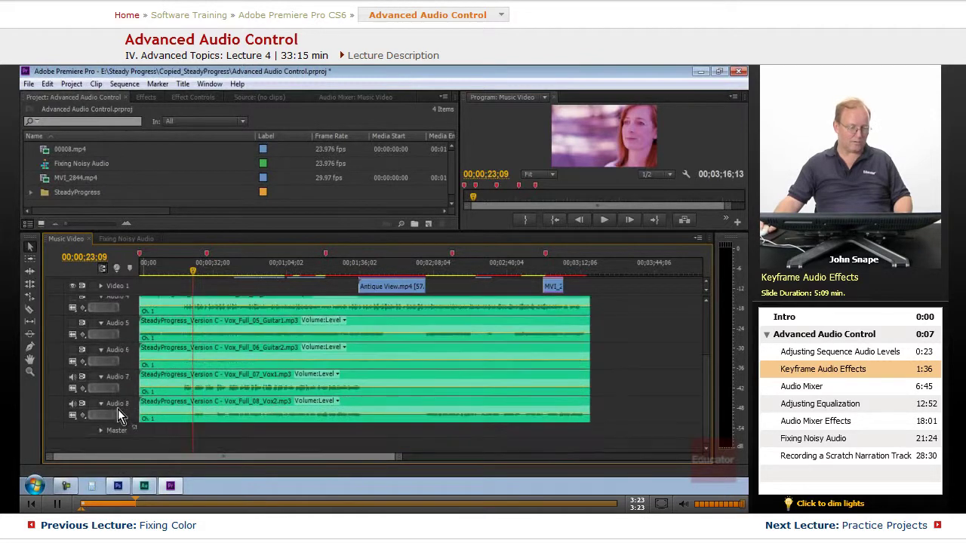
{"action": "scroll", "coordinate": [83, 382], "scroll_direction": "up", "scroll_amount": 3}
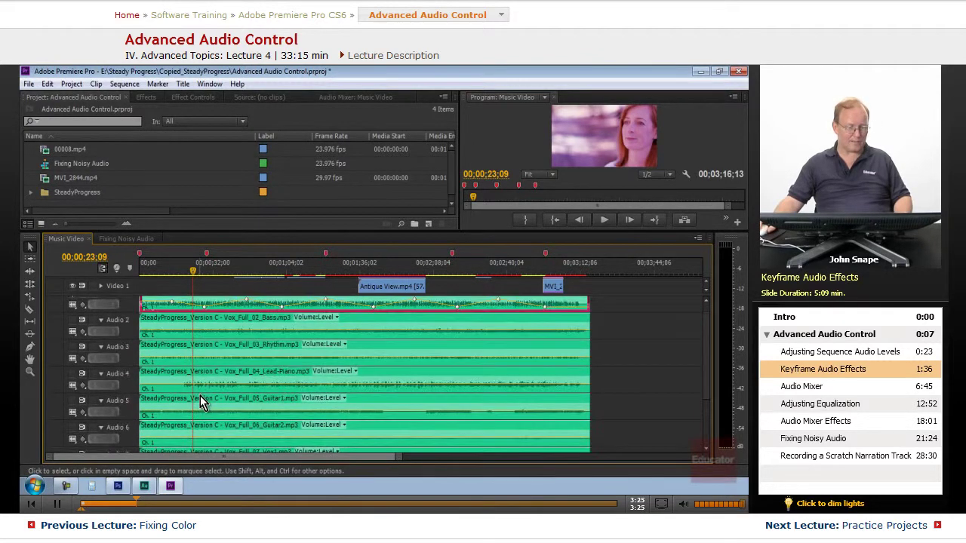
Play the sequence from about 00;00;11;12 to hear the drum volume changes, then stop
{"action": "left_click", "coordinate": [166, 272]}
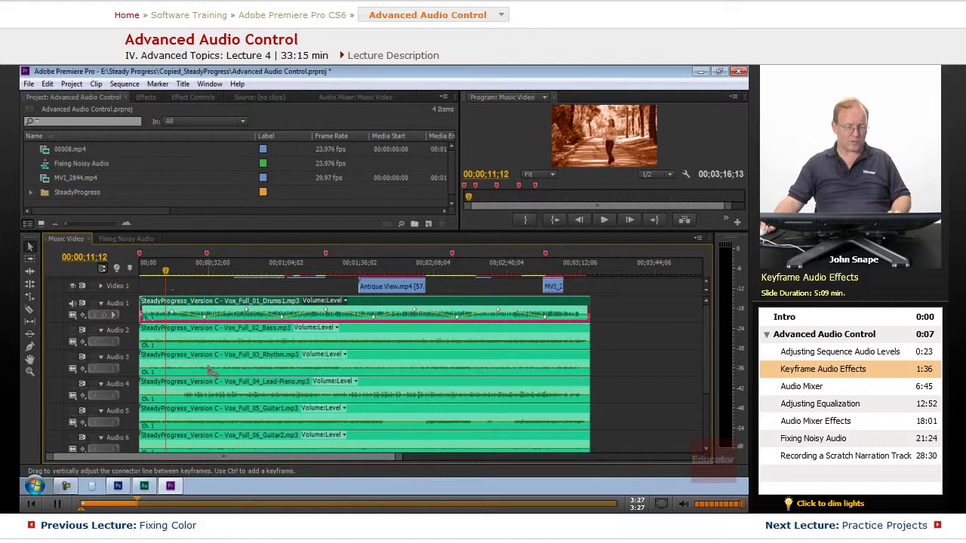
{"action": "key", "text": "space"}
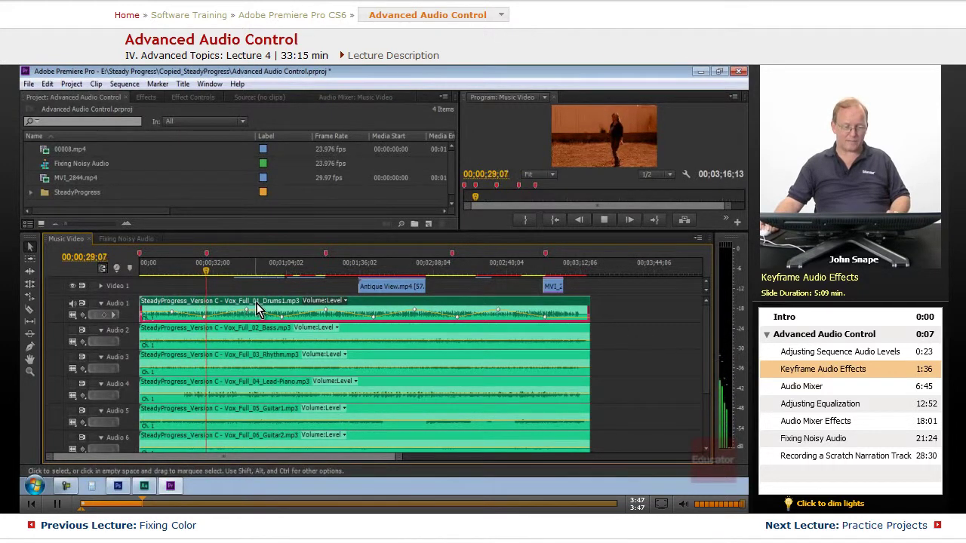
{"action": "key", "text": "space"}
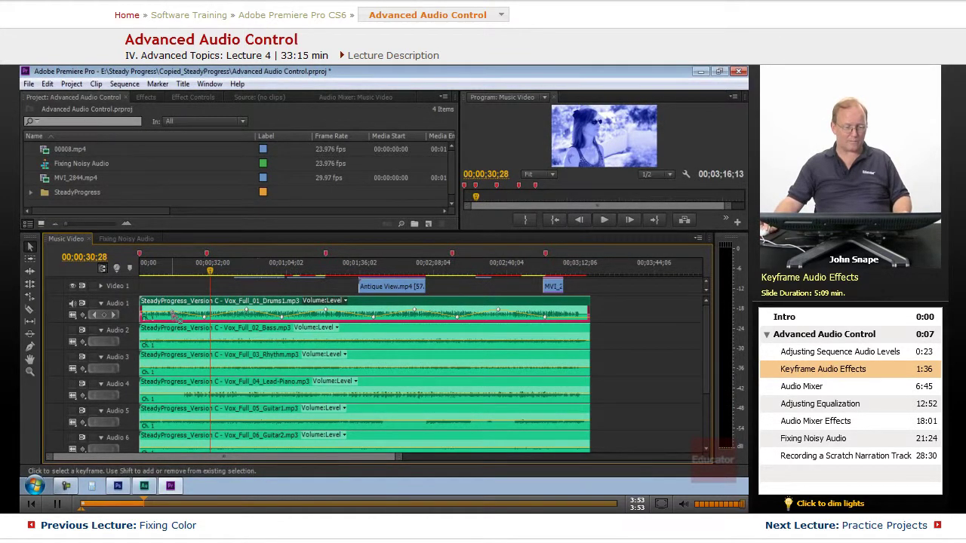
Drag the early Drums1 volume keyframe later, leaving it near 00;00;12;19 at about 4.16 dB
{"action": "left_click_drag", "start_coordinate": [175, 316], "coordinate": [168, 314]}
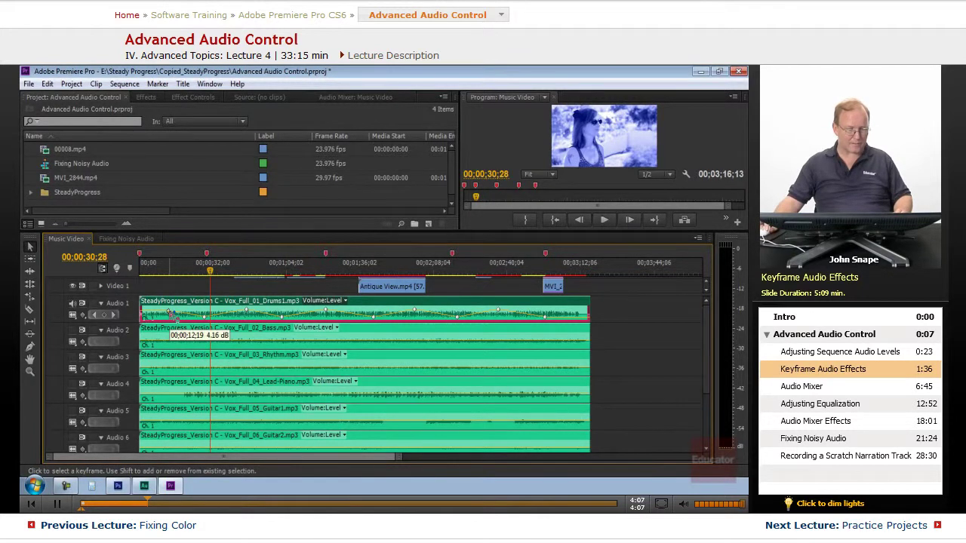
{"action": "left_click_drag", "start_coordinate": [170, 314], "coordinate": [172, 315]}
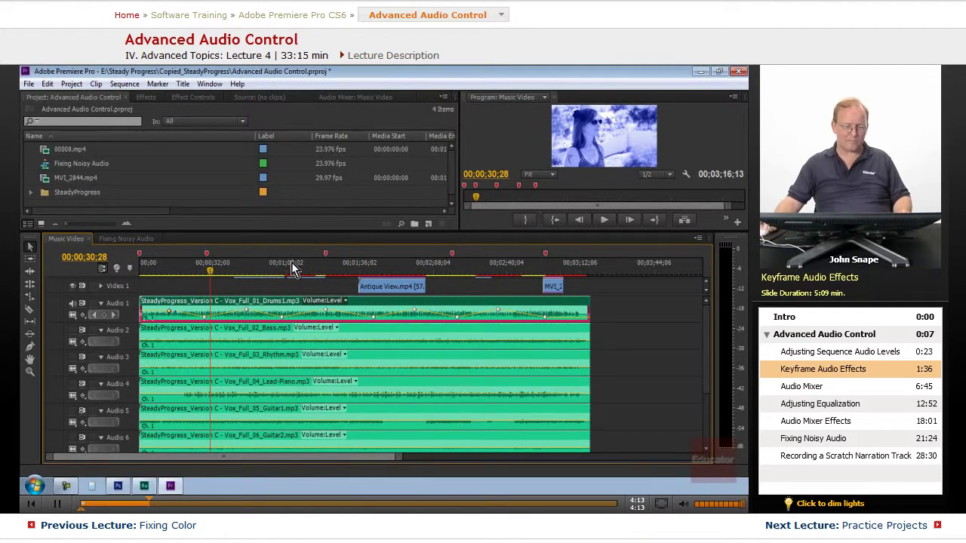
Show the Drums clip's Volume Level keyframes in Effect Controls with a widened keyframe area
{"action": "left_click", "coordinate": [192, 98]}
{"action": "left_click", "coordinate": [28, 145]}
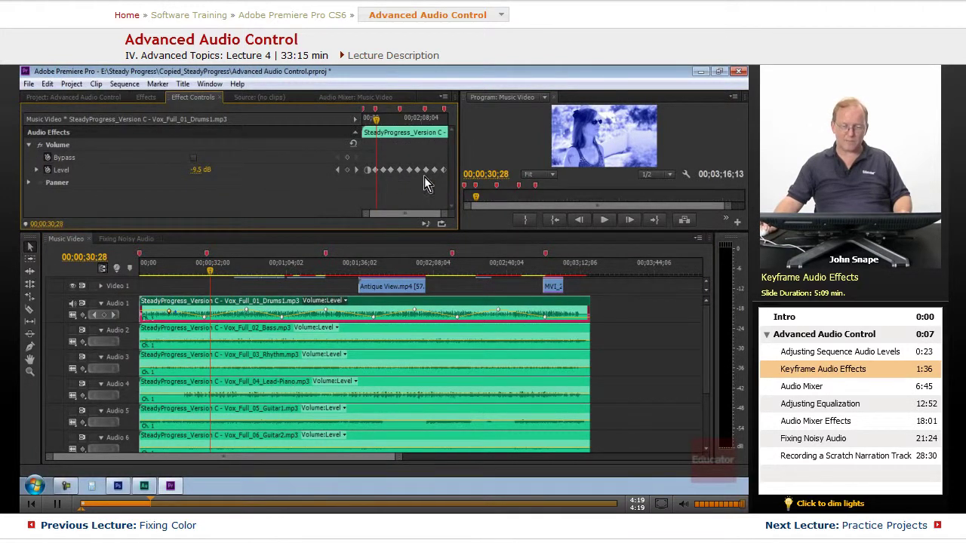
{"action": "left_click_drag", "start_coordinate": [361, 191], "coordinate": [198, 190]}
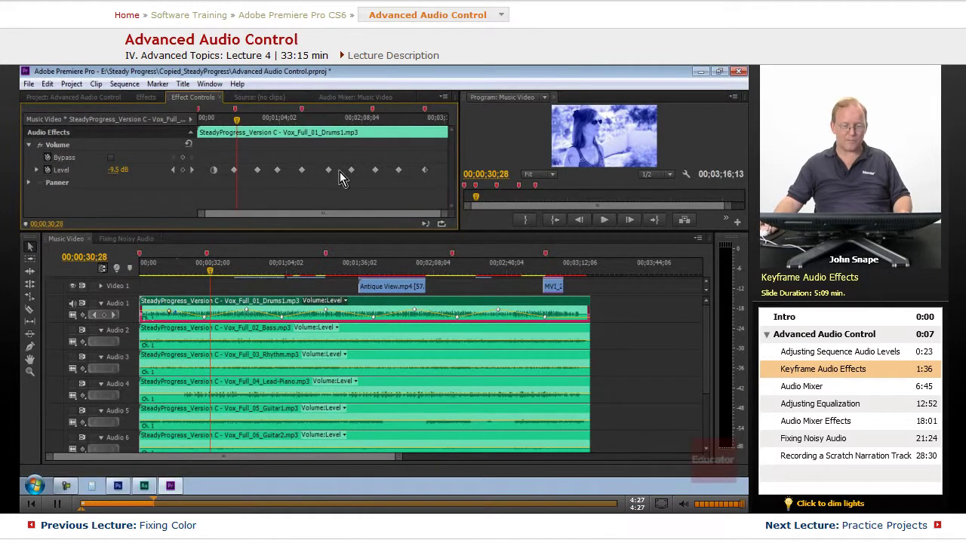
Set the first two Level keyframes to Bezier and the third to Continuous Bezier
{"action": "right_click", "coordinate": [214, 169]}
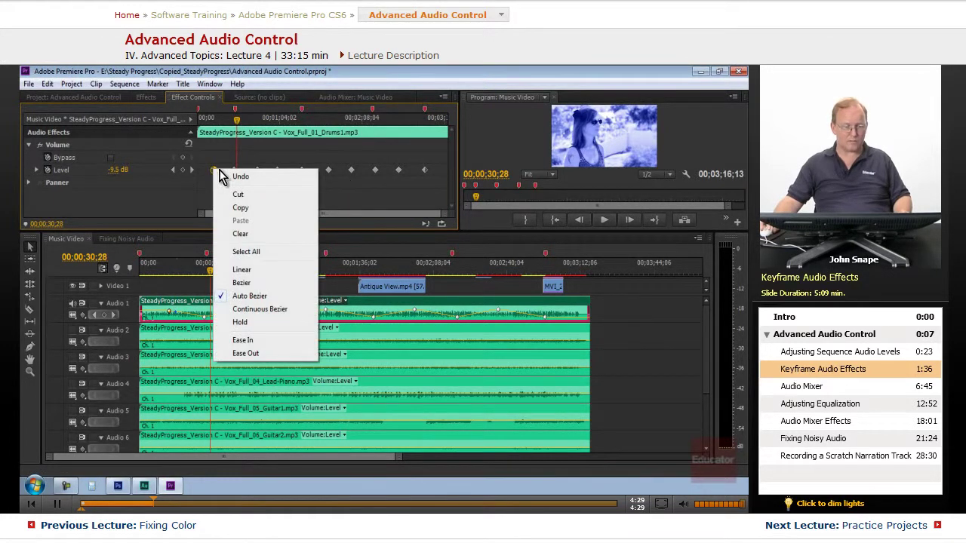
{"action": "left_click", "coordinate": [252, 283]}
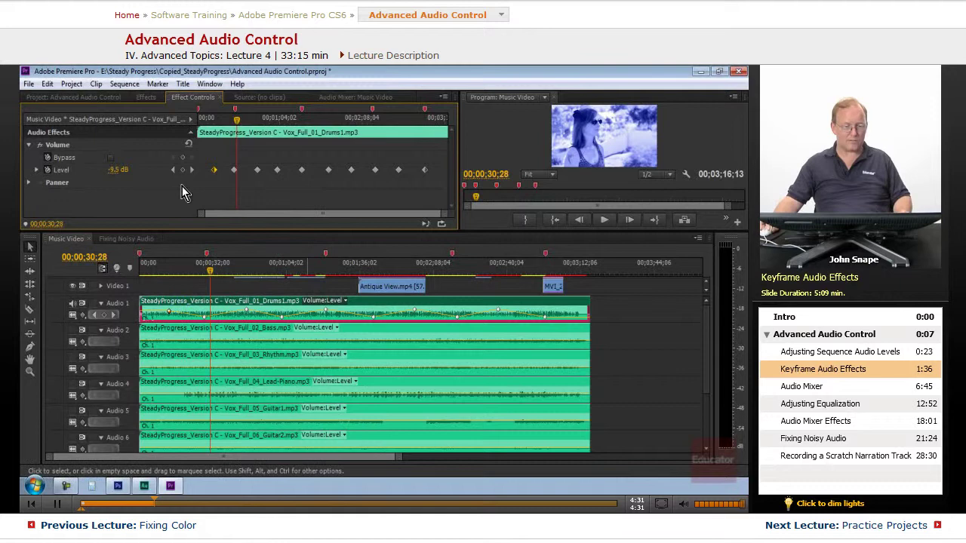
{"action": "right_click", "coordinate": [234, 171]}
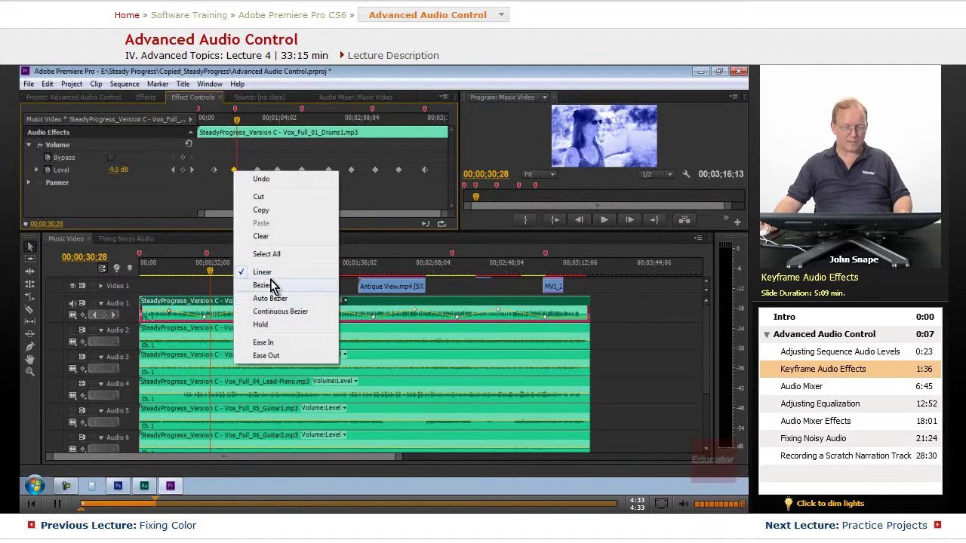
{"action": "left_click", "coordinate": [268, 284]}
{"action": "right_click", "coordinate": [258, 170]}
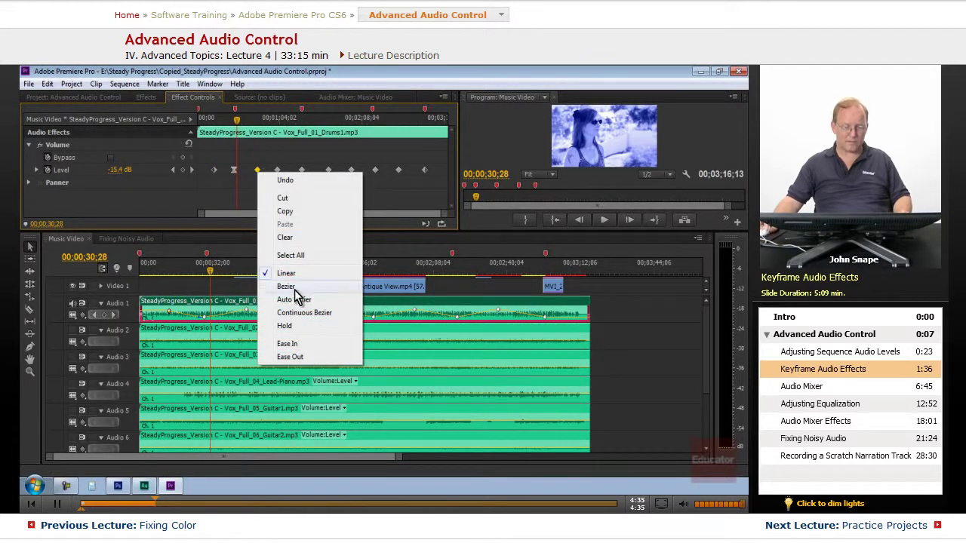
{"action": "left_click", "coordinate": [309, 315]}
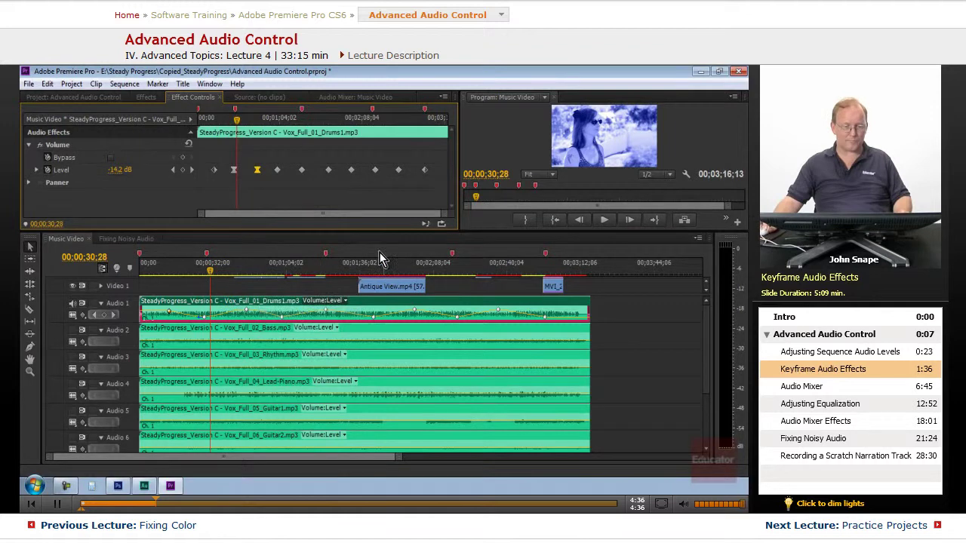
Set the fourth Level keyframe to Hold and change the fifth keyframe's interpolation
{"action": "right_click", "coordinate": [278, 170]}
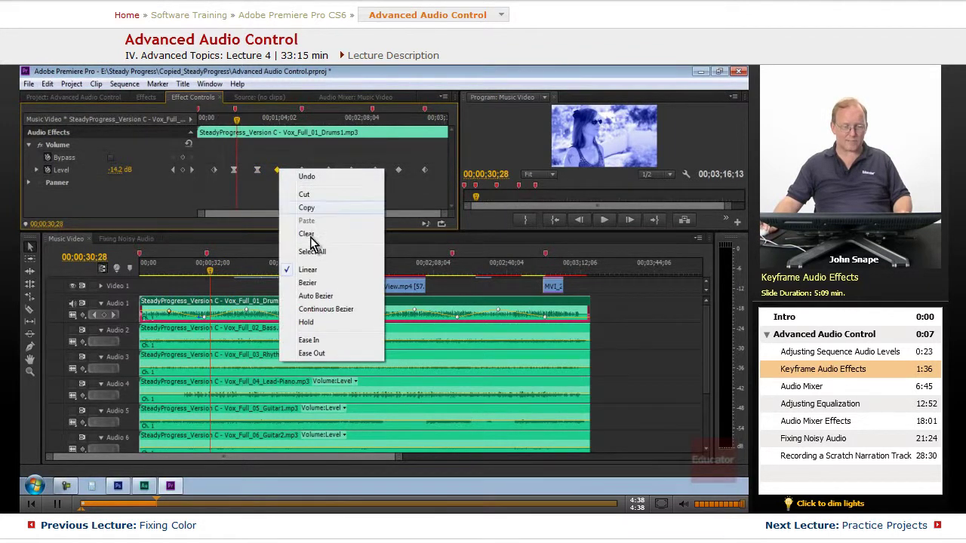
{"action": "left_click", "coordinate": [313, 322]}
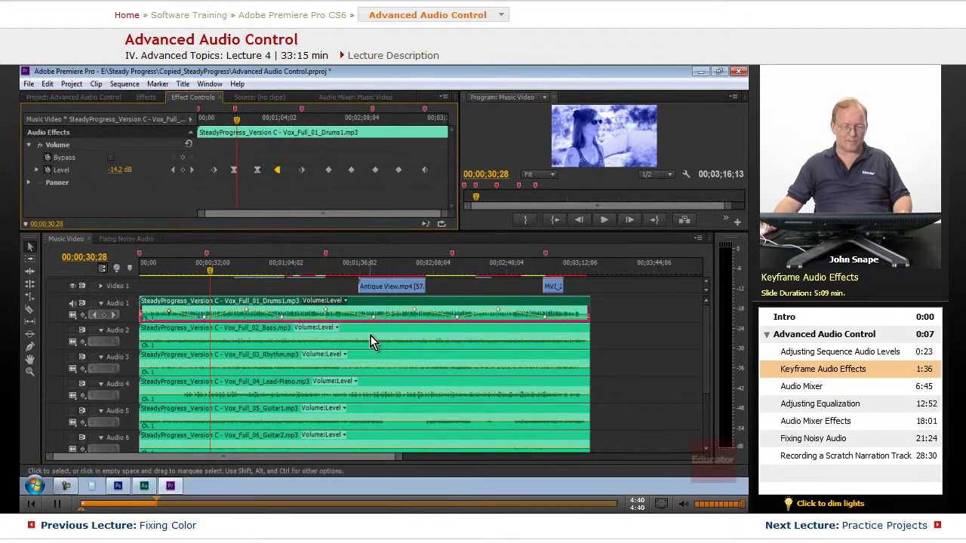
{"action": "right_click", "coordinate": [278, 170]}
{"action": "left_click", "coordinate": [302, 279]}
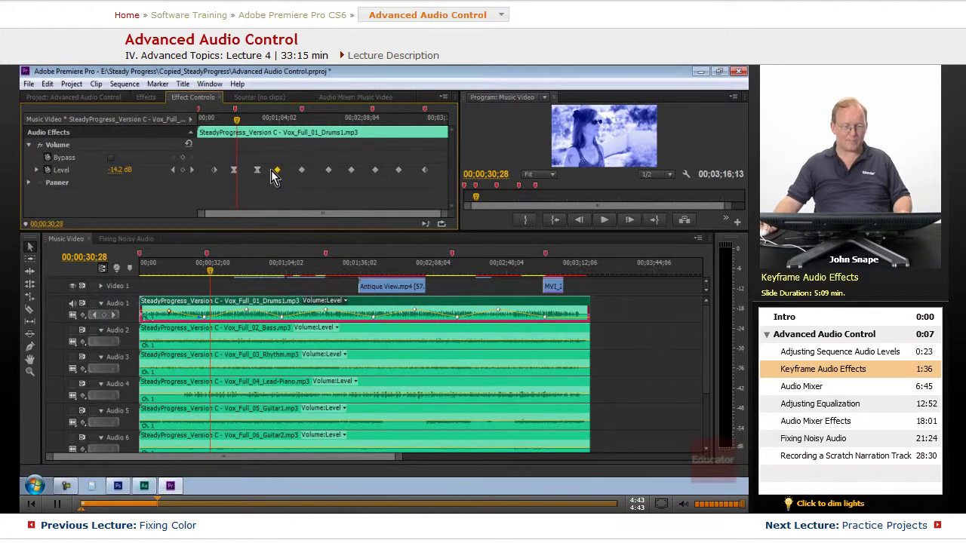
{"action": "right_click", "coordinate": [247, 310]}
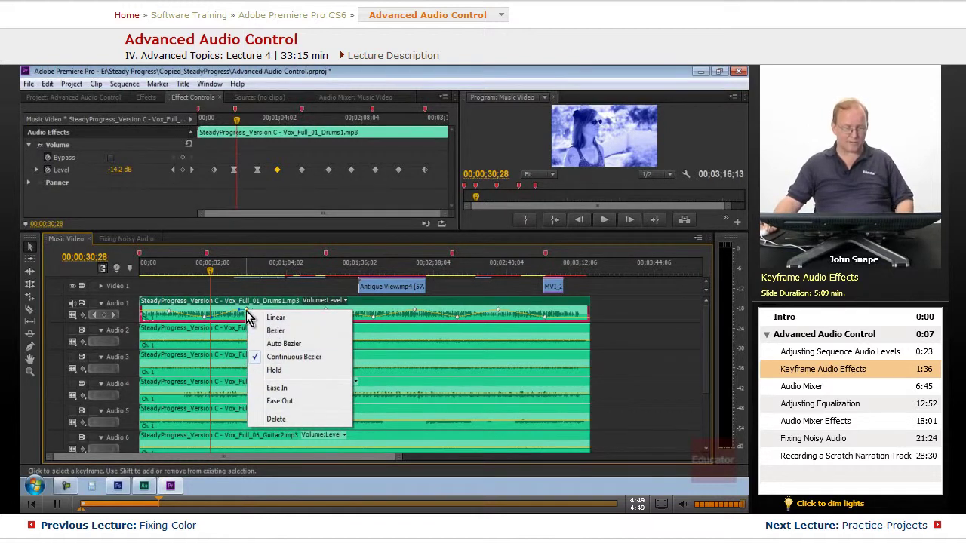
Ease in the keyframe, preview from about 40 seconds, and pull a Bezier handle down to soften the curve
{"action": "left_click", "coordinate": [287, 388]}
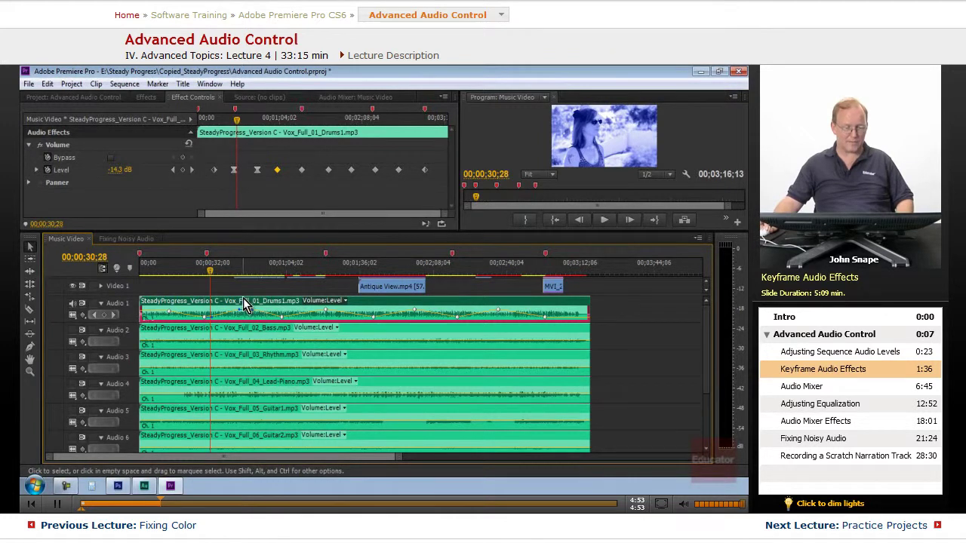
{"action": "left_click", "coordinate": [233, 266]}
{"action": "key", "text": "space"}
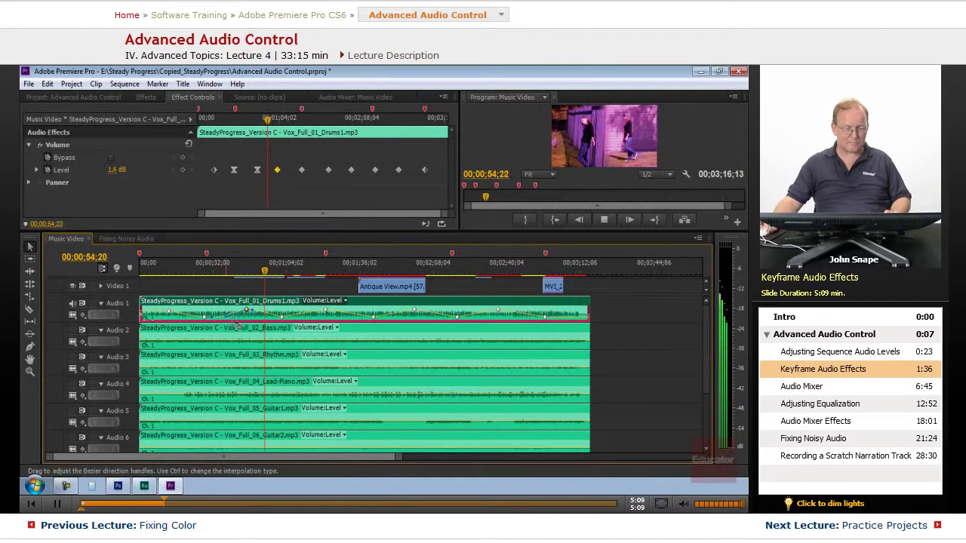
{"action": "key", "text": "space"}
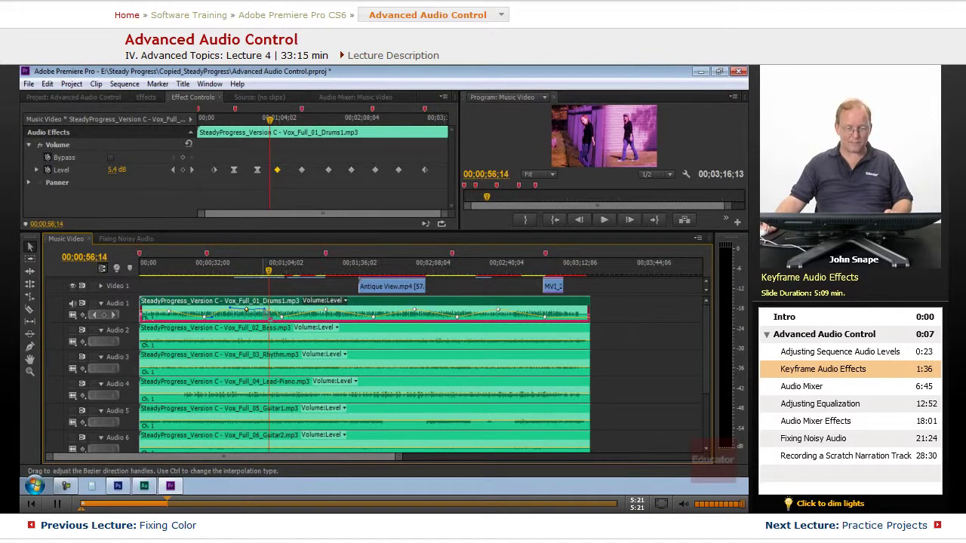
{"action": "left_click_drag", "start_coordinate": [230, 307], "coordinate": [230, 314]}
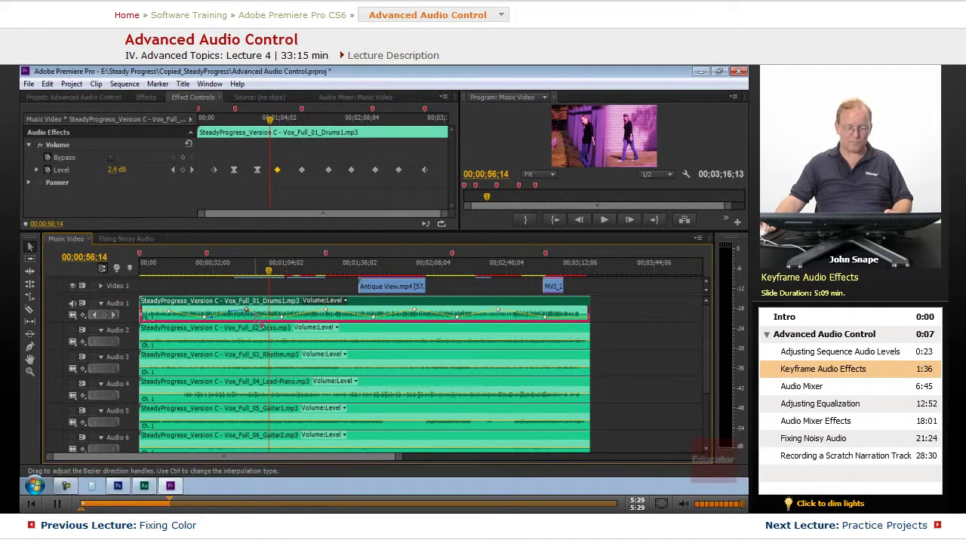
Bend the curve further, add Pen-tool volume keyframes on the Drums clip, and slide one later
{"action": "left_click_drag", "start_coordinate": [264, 315], "coordinate": [284, 345]}
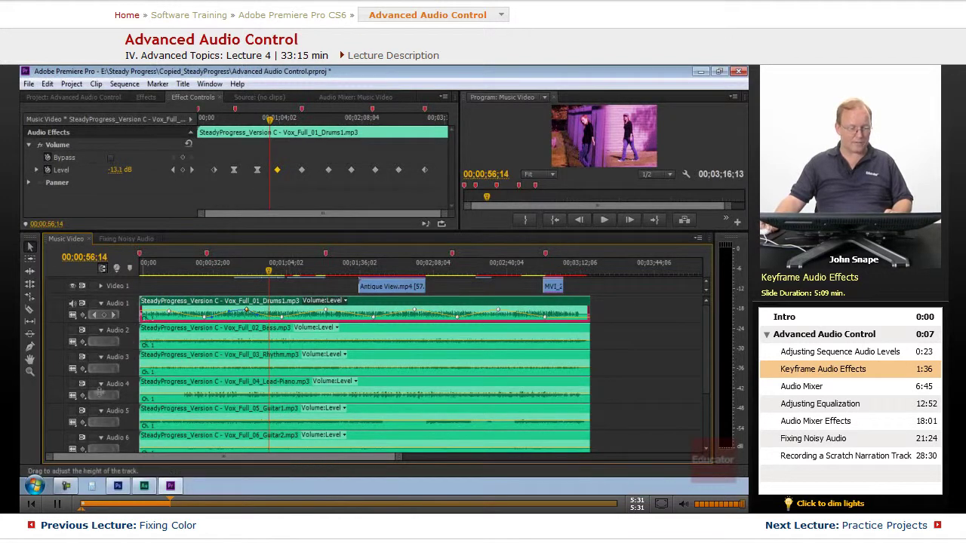
{"action": "left_click", "coordinate": [29, 348]}
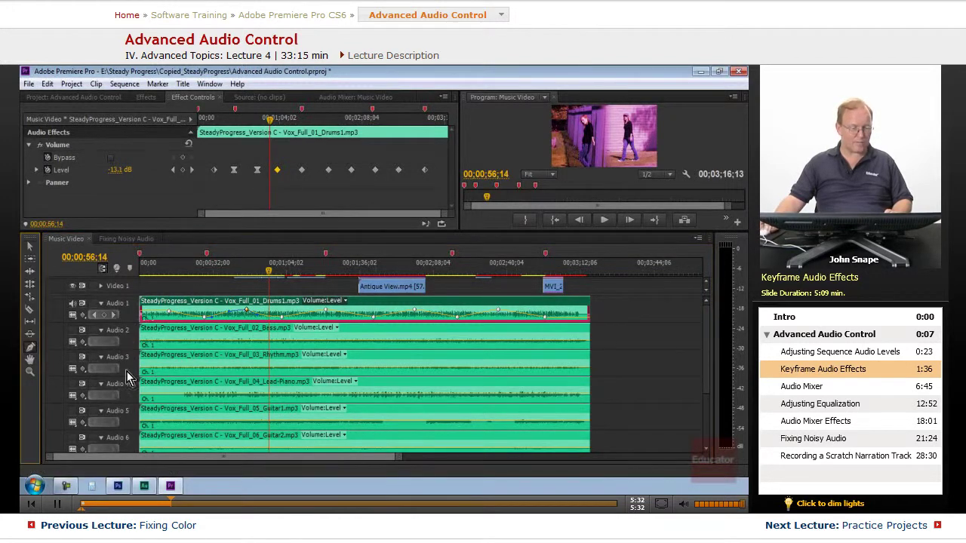
{"action": "left_click", "coordinate": [356, 315]}
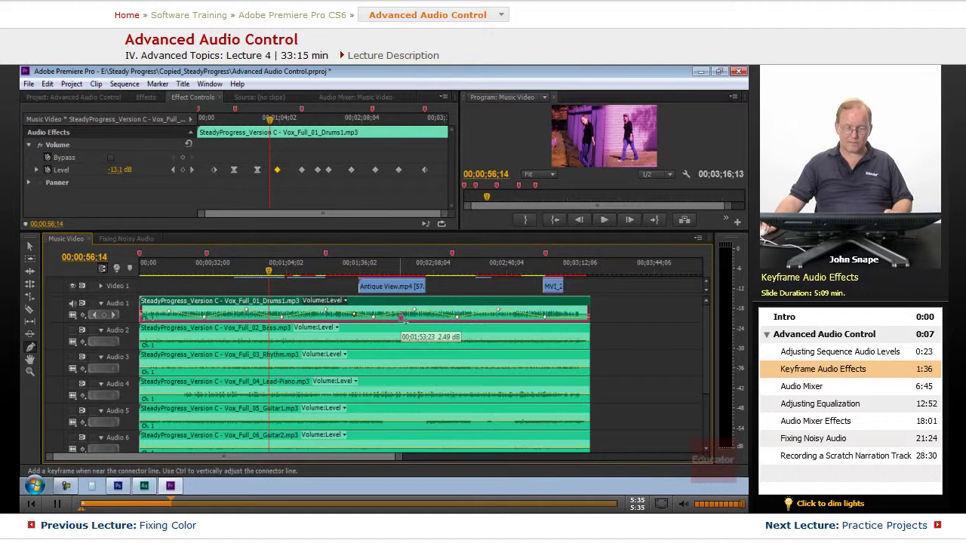
{"action": "left_click_drag", "start_coordinate": [401, 318], "coordinate": [444, 320]}
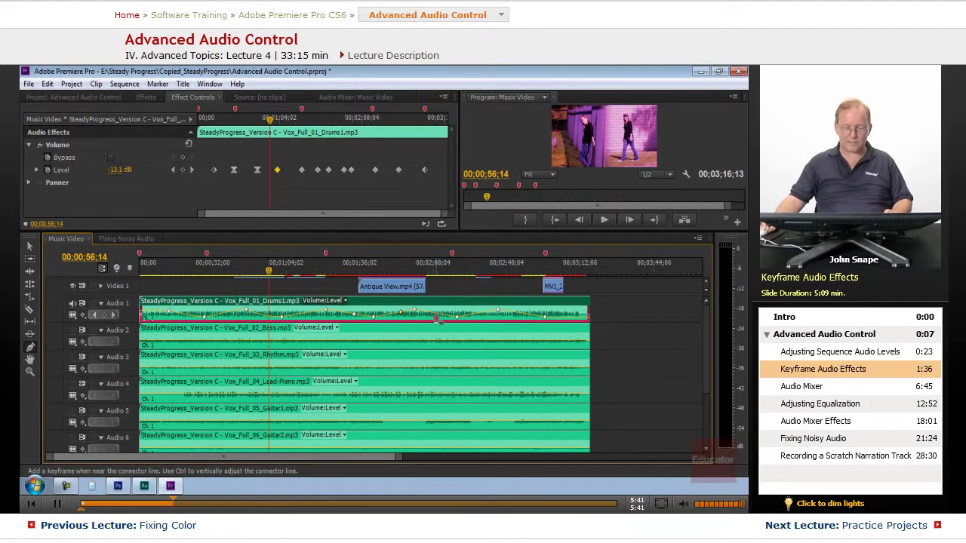
{"action": "left_click", "coordinate": [440, 318]}
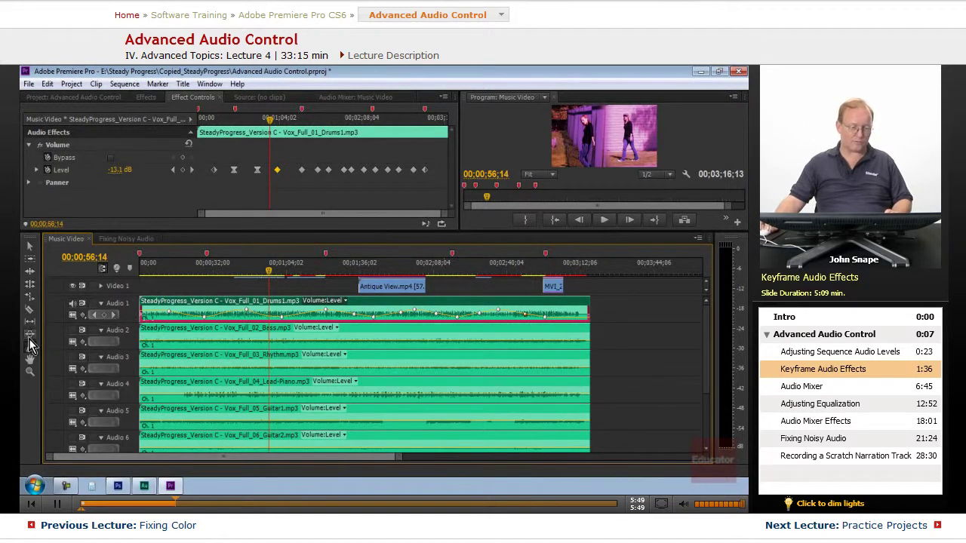
{"action": "left_click", "coordinate": [30, 247]}
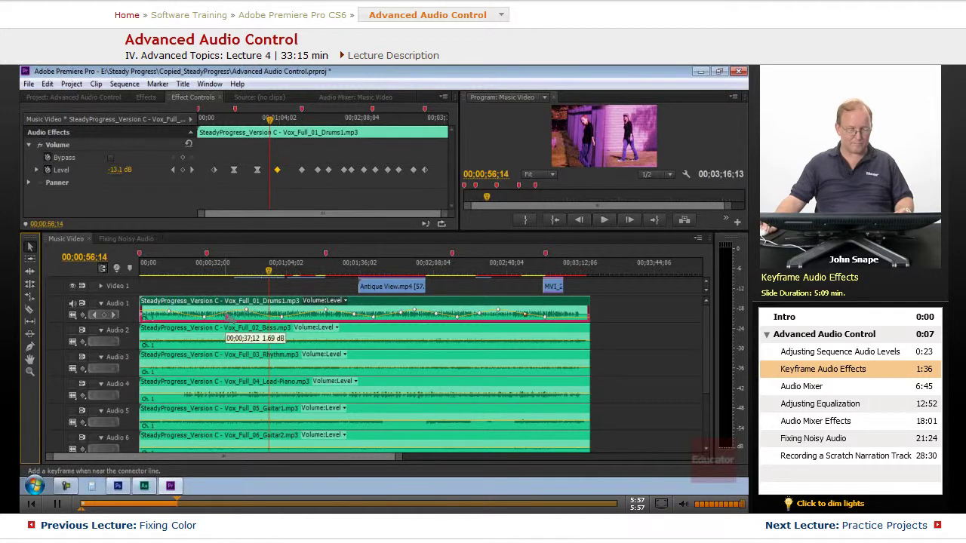
Delete four of the Drums clip's volume keyframes near the playhead via the context menu
{"action": "left_click", "coordinate": [231, 317], "text": "ctrl"}
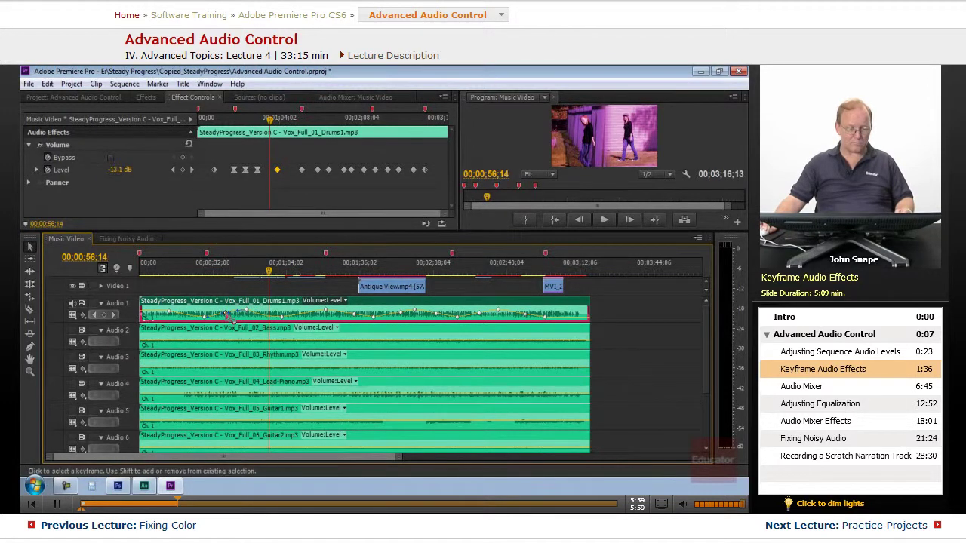
{"action": "right_click", "coordinate": [226, 315]}
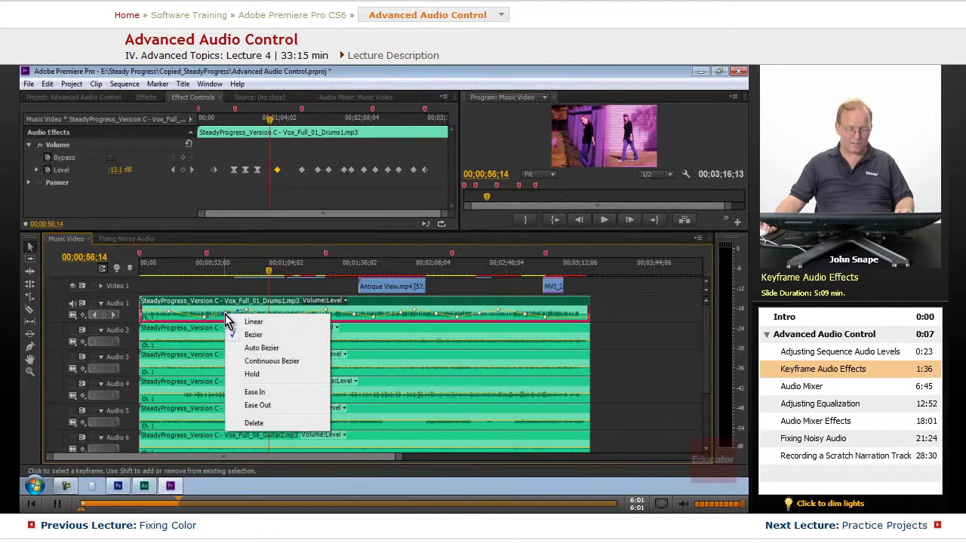
{"action": "left_click", "coordinate": [253, 423]}
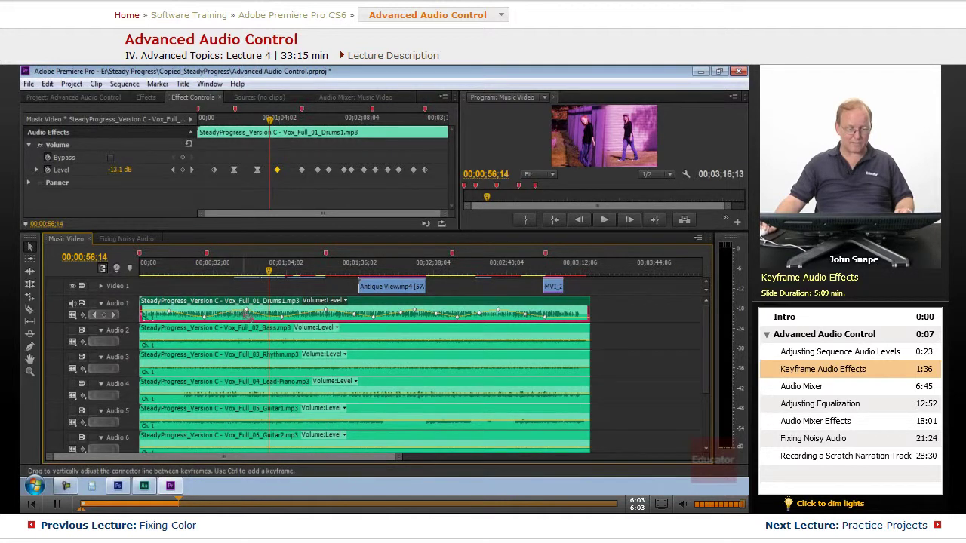
{"action": "right_click", "coordinate": [246, 313]}
{"action": "left_click", "coordinate": [272, 419]}
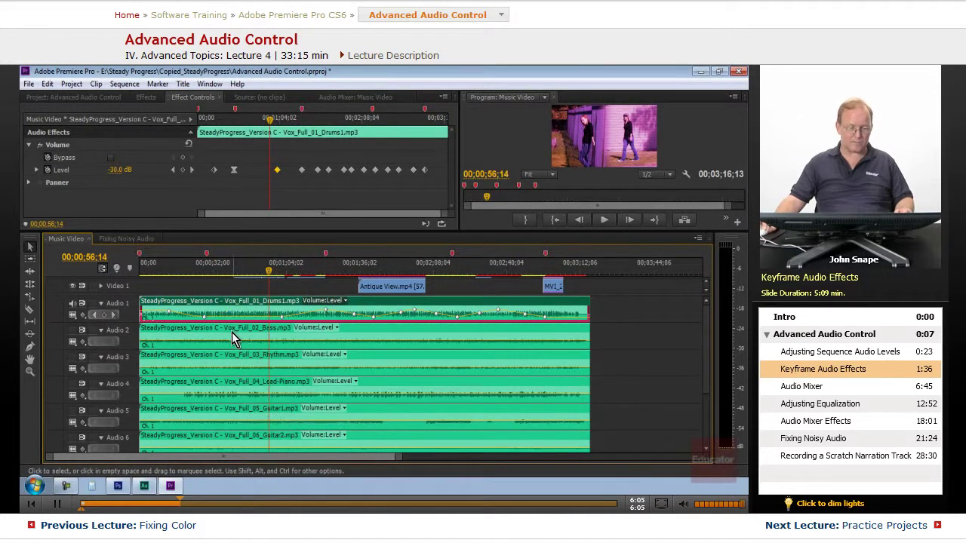
{"action": "right_click", "coordinate": [205, 317]}
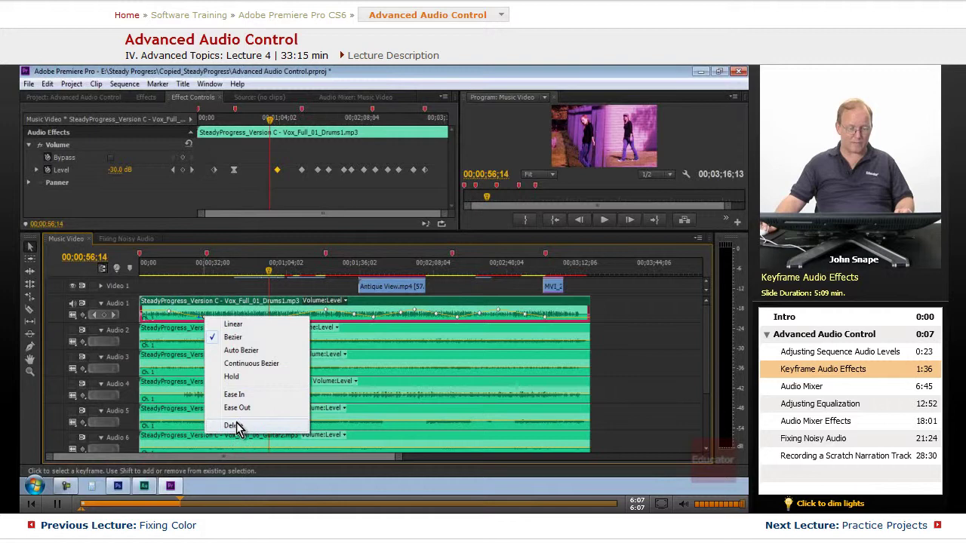
{"action": "left_click", "coordinate": [234, 425]}
{"action": "right_click", "coordinate": [283, 320]}
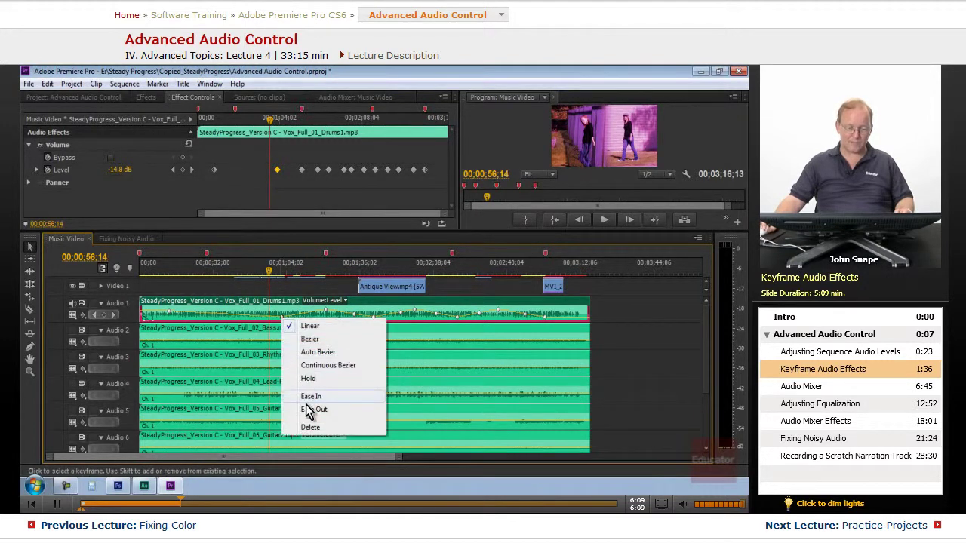
{"action": "left_click", "coordinate": [317, 424]}
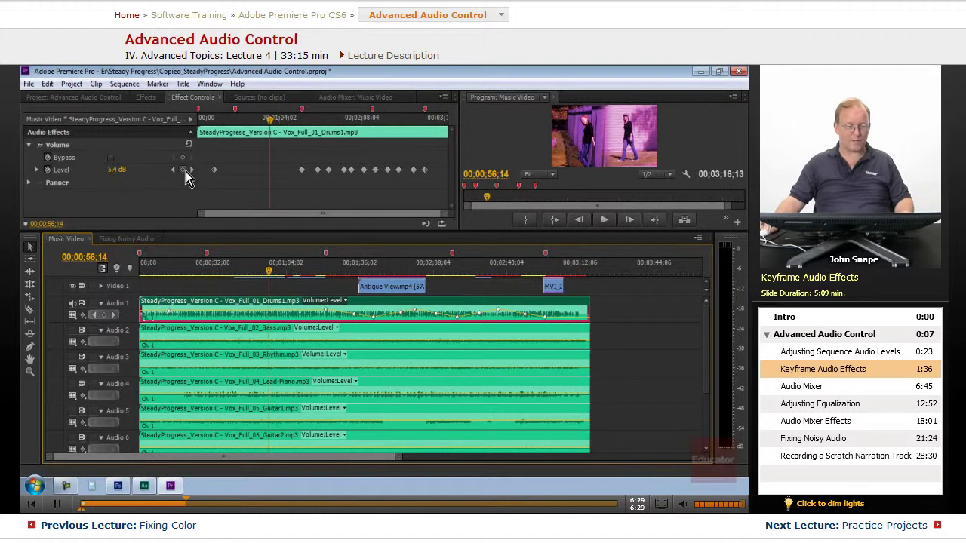
Marquee-select all Level keyframes in Effect Controls and delete them
{"action": "left_click_drag", "start_coordinate": [208, 156], "coordinate": [440, 188]}
{"action": "key", "text": "Delete"}
{"action": "key", "text": "End"}
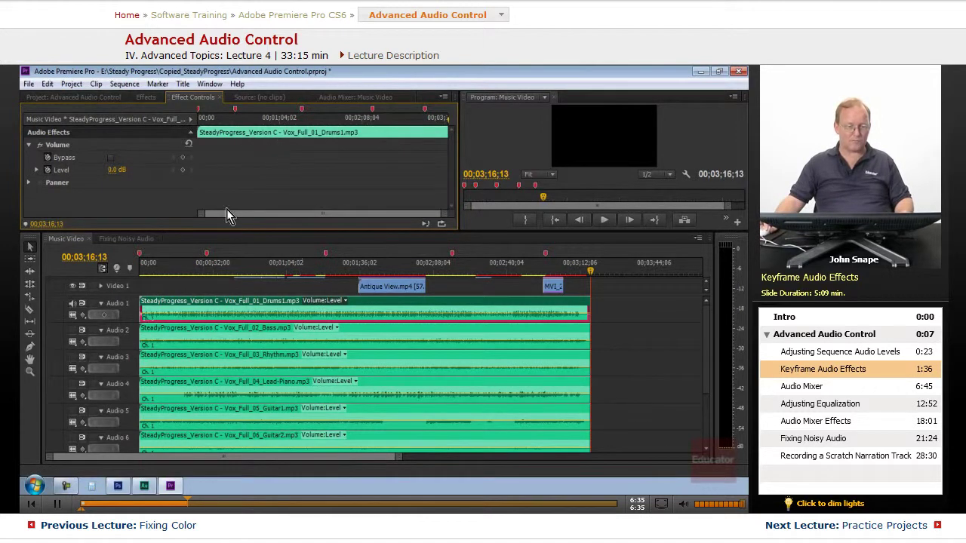
Enlarge the Effect Controls area and switch to the Advanced Audio Control slide in Photoshop
{"action": "left_click_drag", "start_coordinate": [223, 230], "coordinate": [223, 281]}
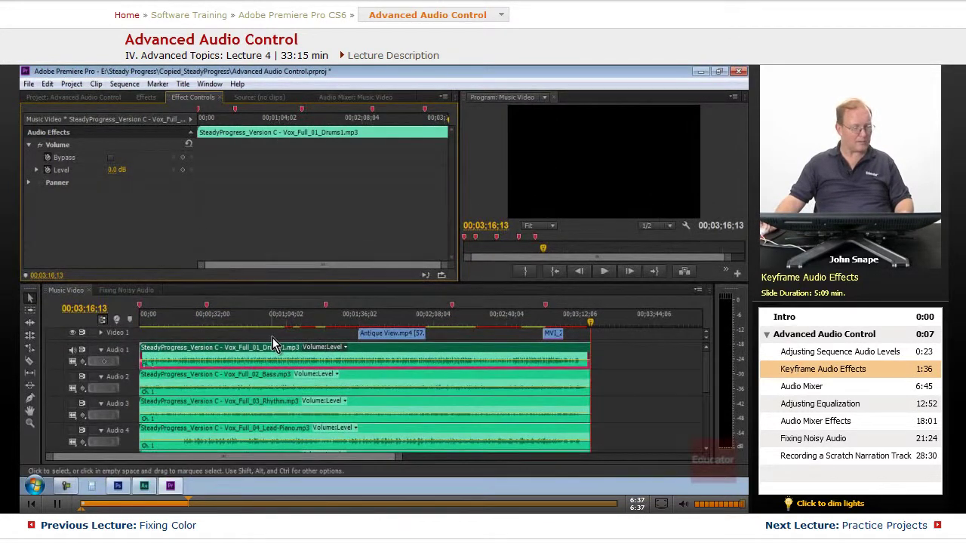
{"action": "left_click", "coordinate": [118, 487]}
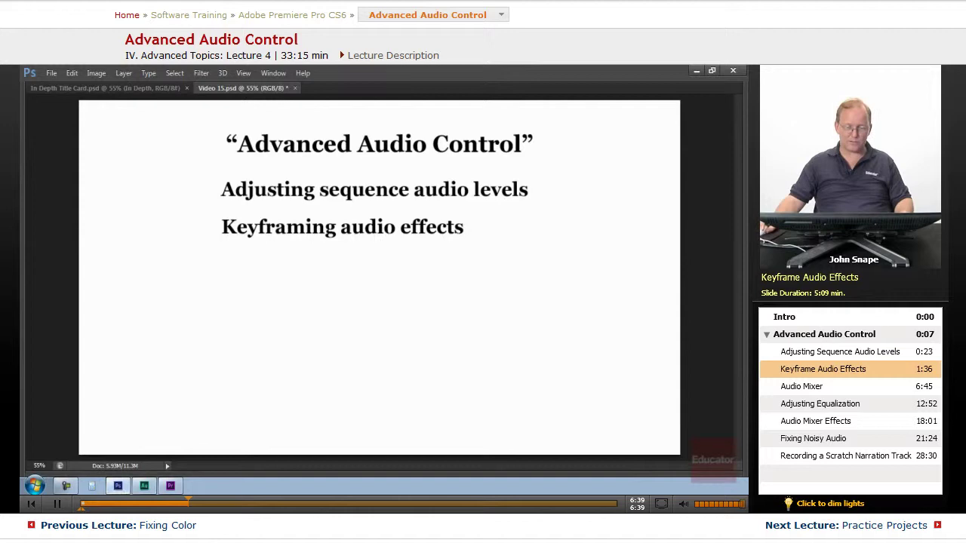
{"action": "mouse_move", "coordinate": [746, 234]}
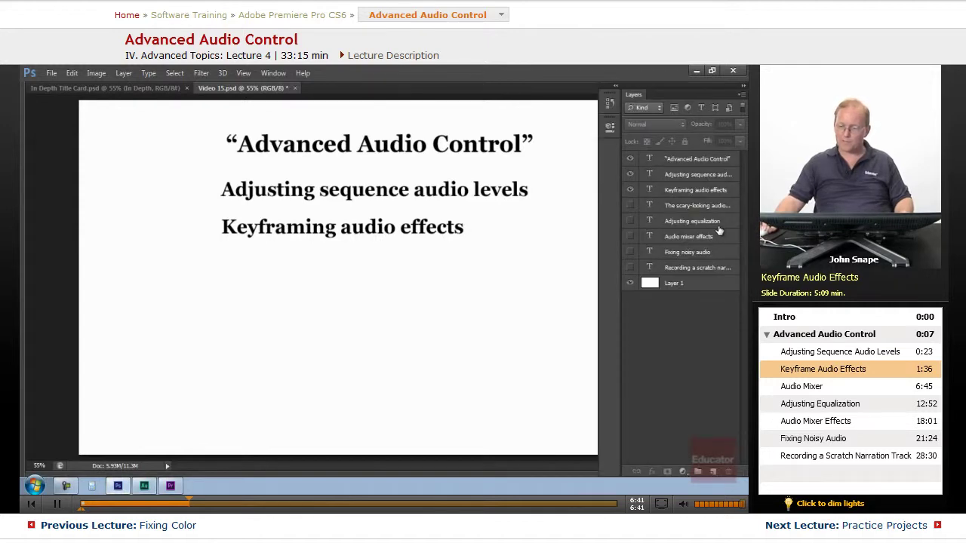